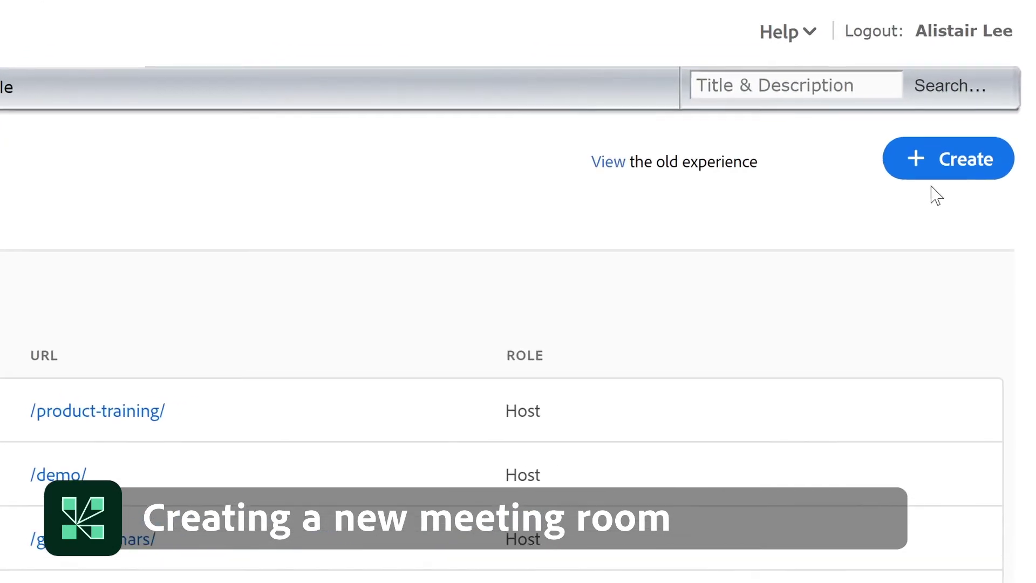
- Go to the Meetings tab to list the meetings and template folders in My Meetings
{"action": "left_click", "coordinate": [940, 170]}
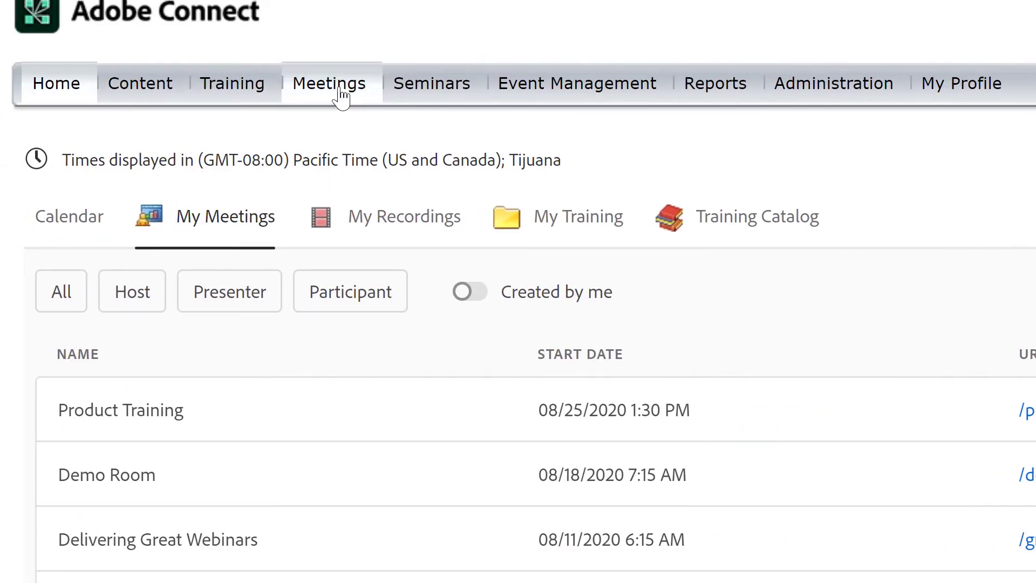
{"action": "left_click", "coordinate": [341, 99]}
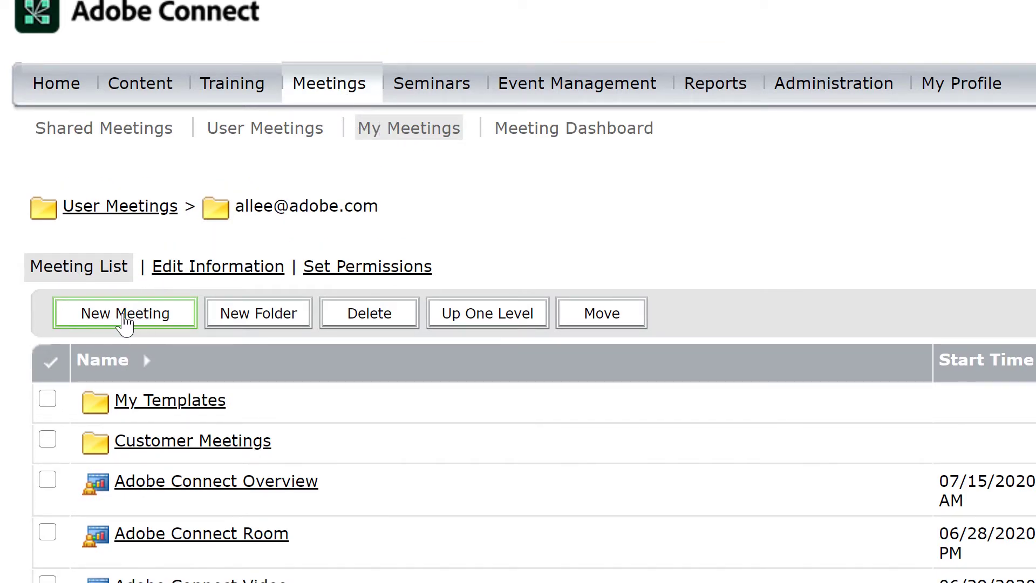
- Create a new meeting named 'Alistair's Room' with the custom URL alistairs-room
{"action": "left_click", "coordinate": [129, 322]}
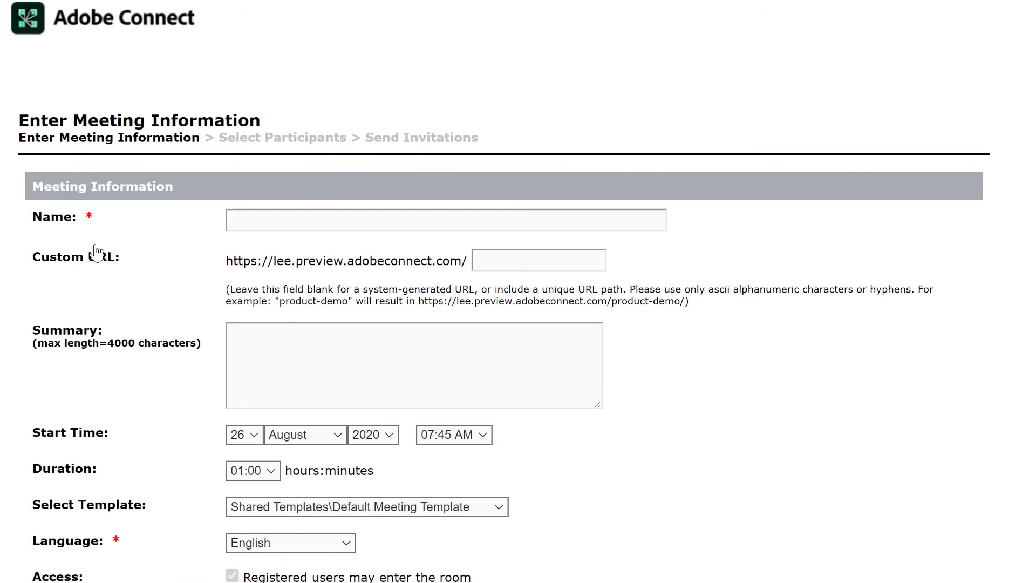
{"action": "left_click", "coordinate": [308, 220]}
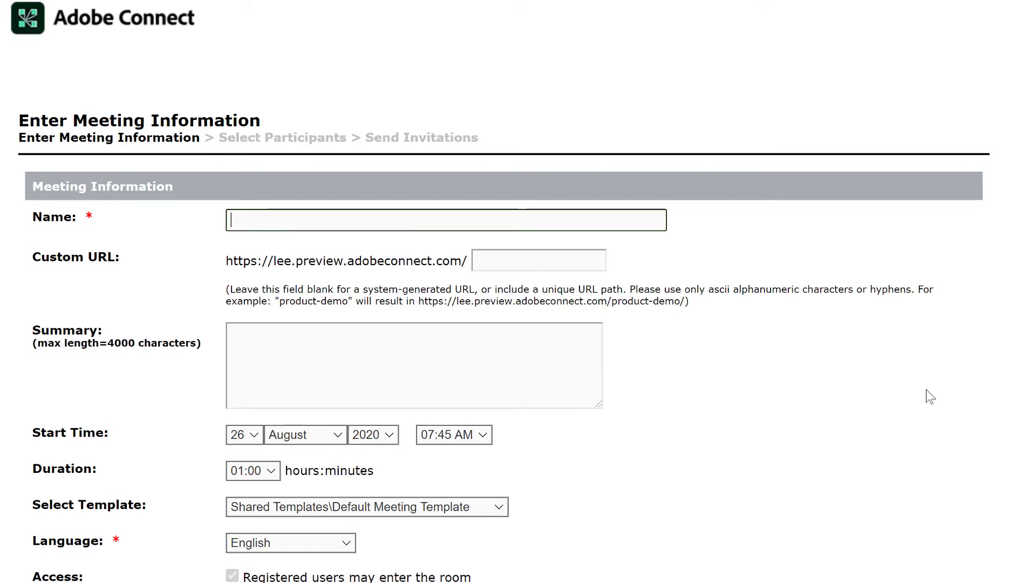
{"action": "type", "text": "Alistair'"}
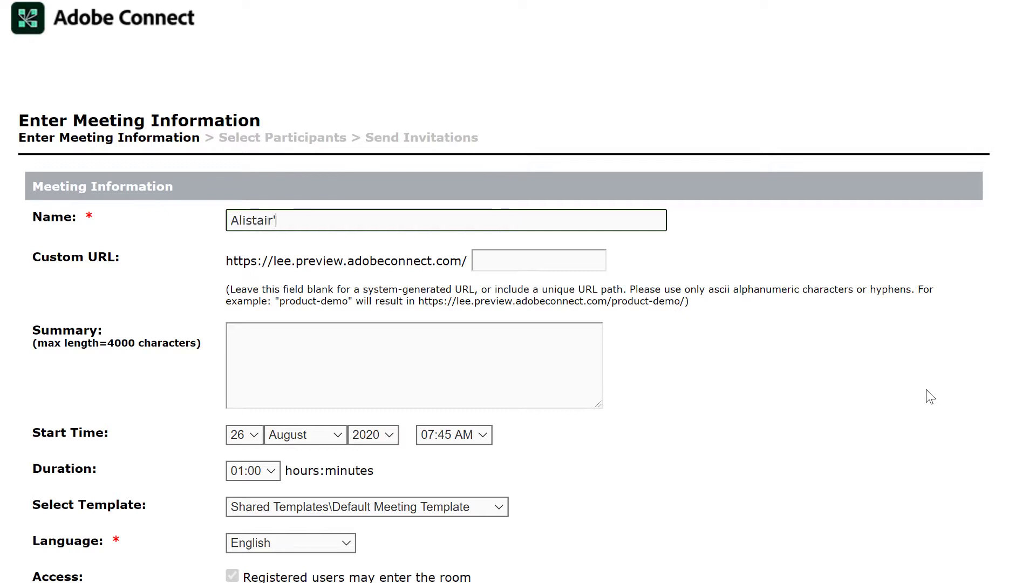
{"action": "type", "text": "s Room"}
{"action": "key", "text": "Tab"}
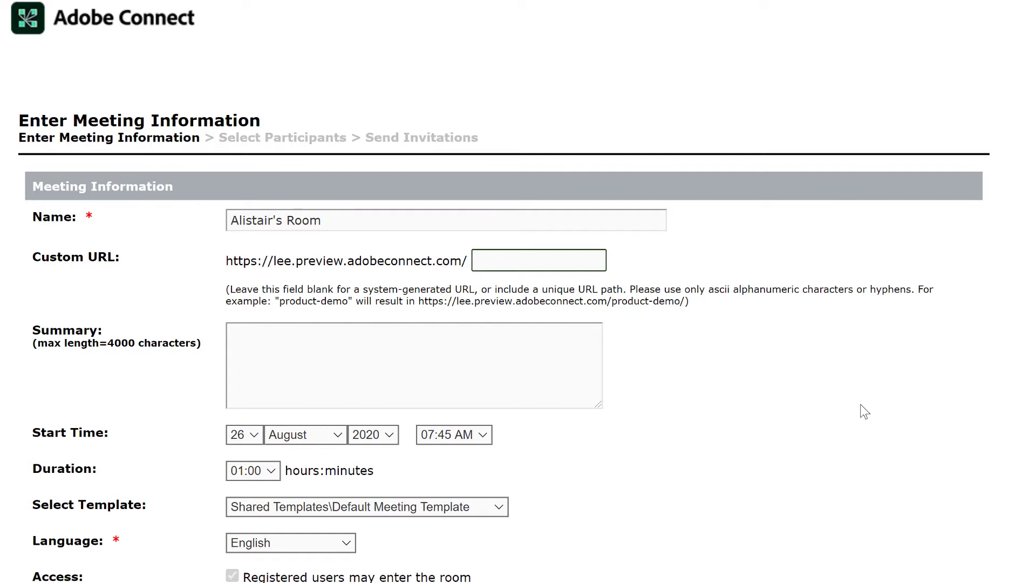
{"action": "type", "text": "alistairs-room"}
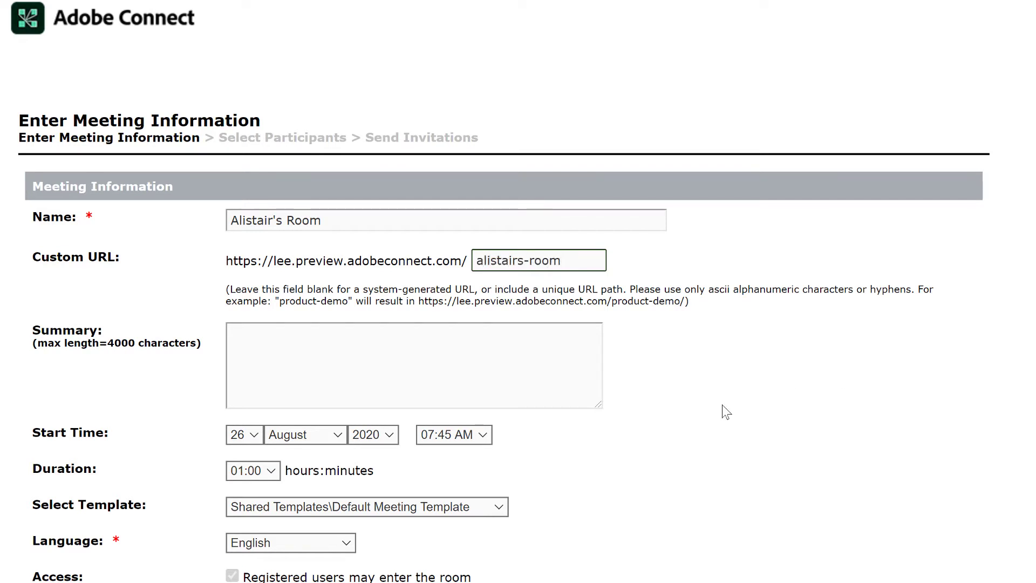
{"action": "left_click", "coordinate": [555, 374]}
{"action": "scroll", "coordinate": [593, 442], "scroll_direction": "down", "scroll_amount": 1}
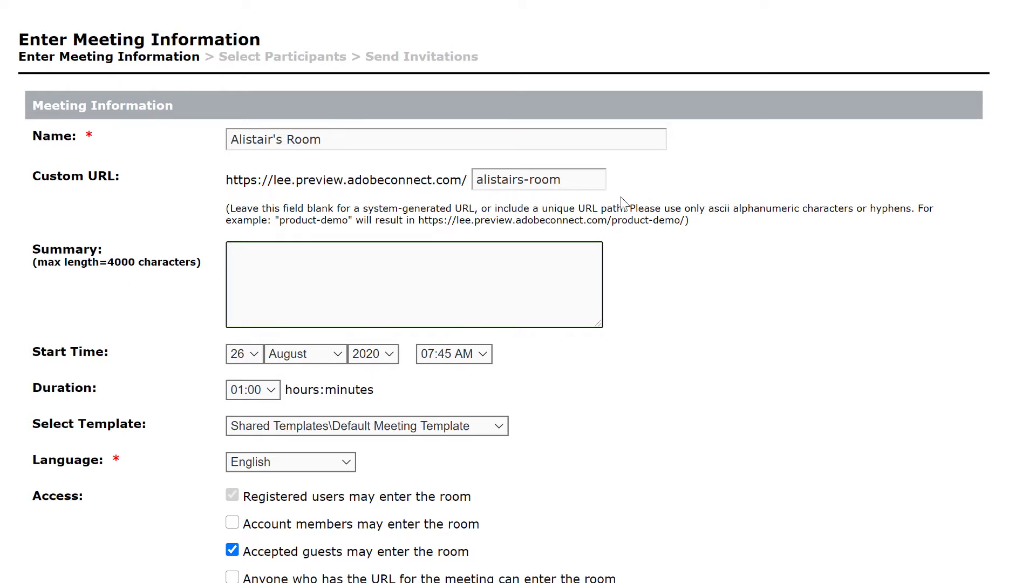
{"action": "left_click_drag", "start_coordinate": [596, 181], "coordinate": [470, 197]}
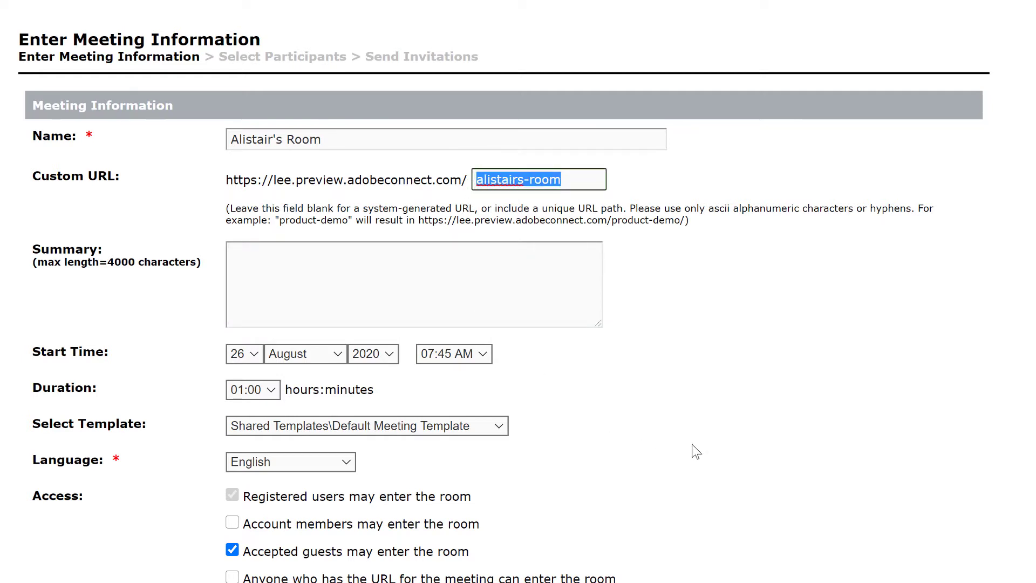
{"action": "left_click", "coordinate": [779, 439]}
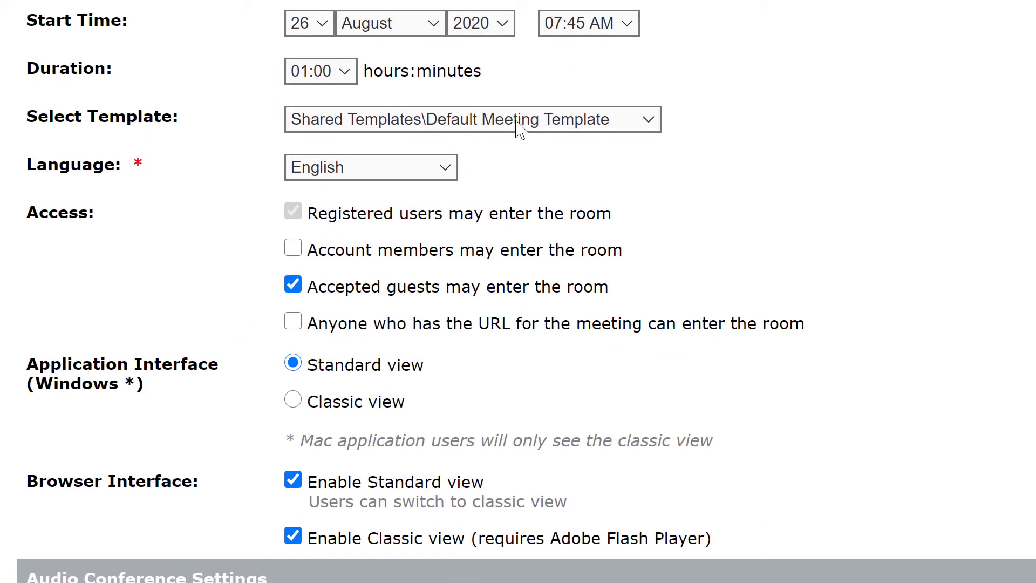
{"action": "left_click", "coordinate": [580, 123]}
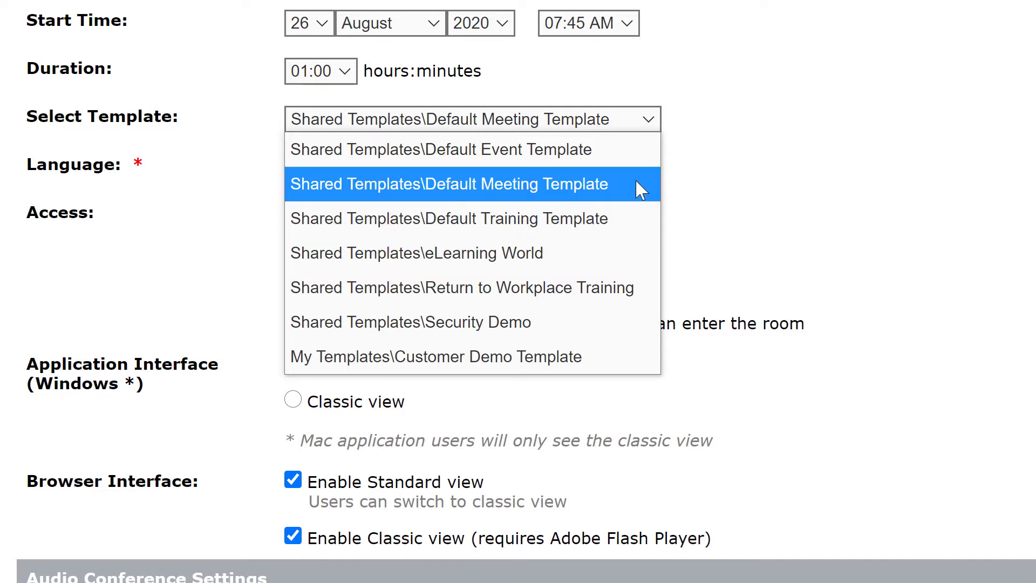
{"action": "left_click", "coordinate": [729, 162]}
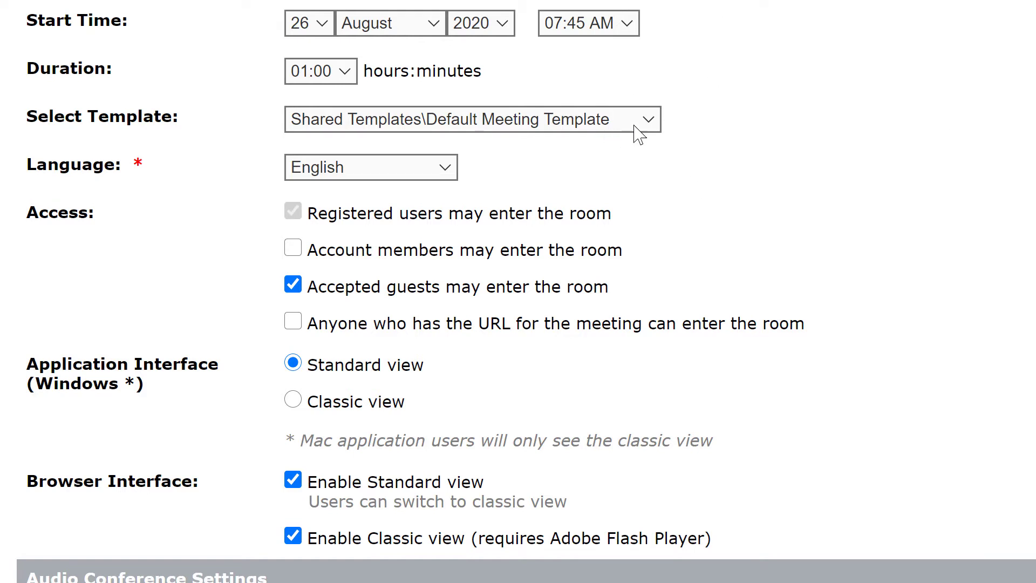
{"action": "scroll", "coordinate": [648, 161], "scroll_direction": "down", "scroll_amount": 2}
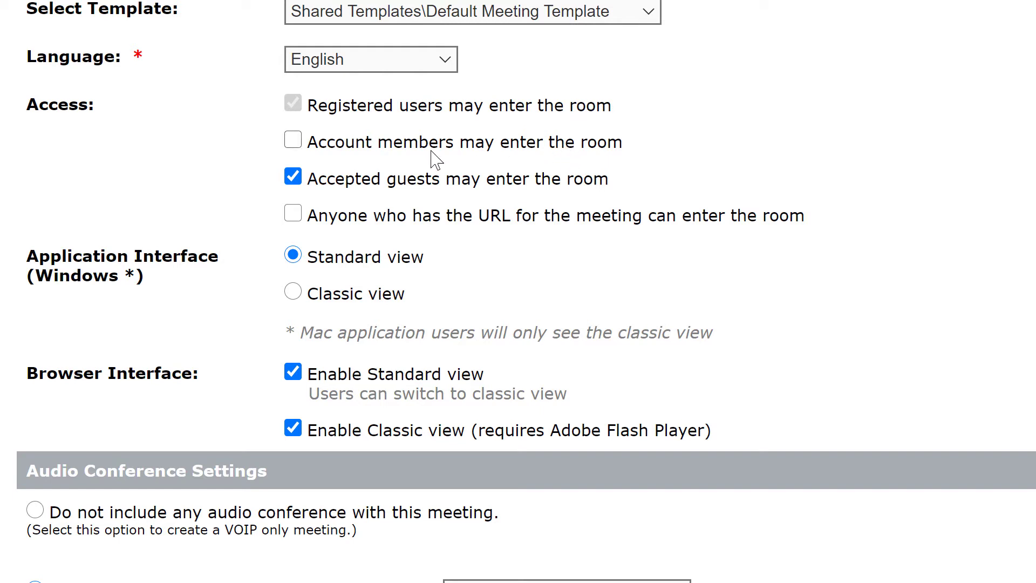
{"action": "left_click", "coordinate": [294, 141]}
{"action": "left_click", "coordinate": [293, 141]}
{"action": "left_click", "coordinate": [294, 216]}
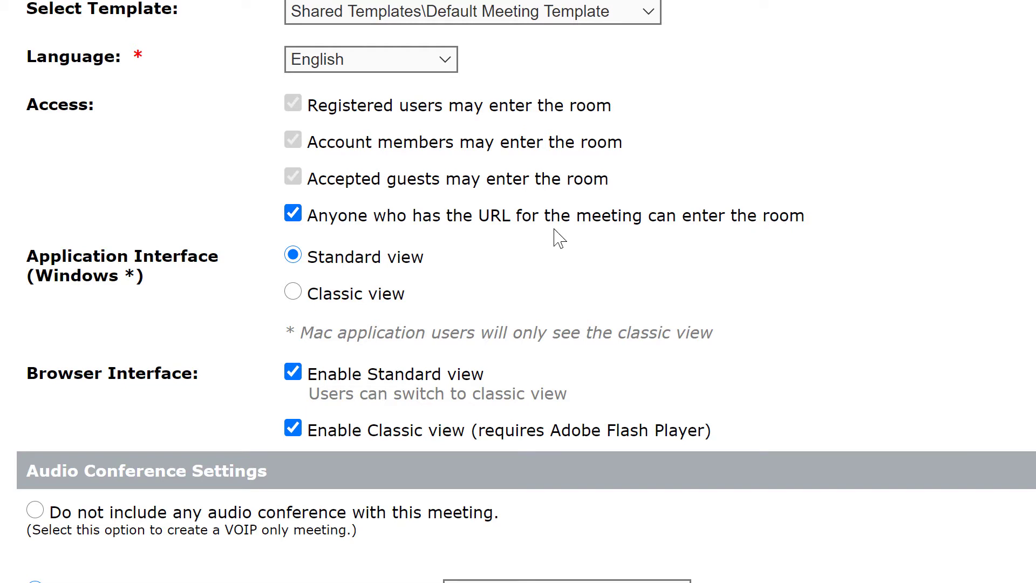
{"action": "left_click", "coordinate": [293, 214]}
{"action": "left_click", "coordinate": [294, 141]}
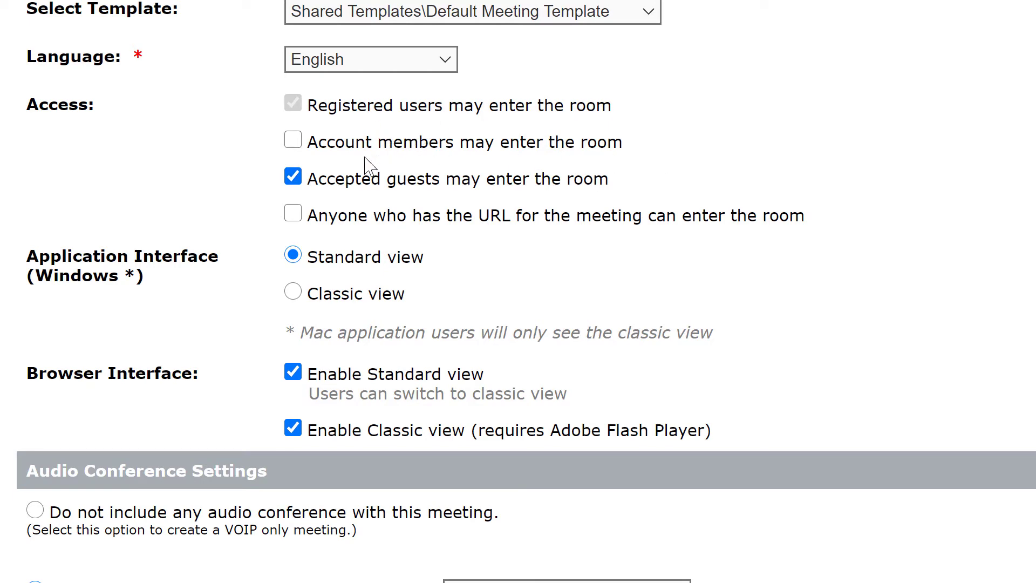
{"action": "scroll", "coordinate": [559, 172], "scroll_direction": "down", "scroll_amount": 4}
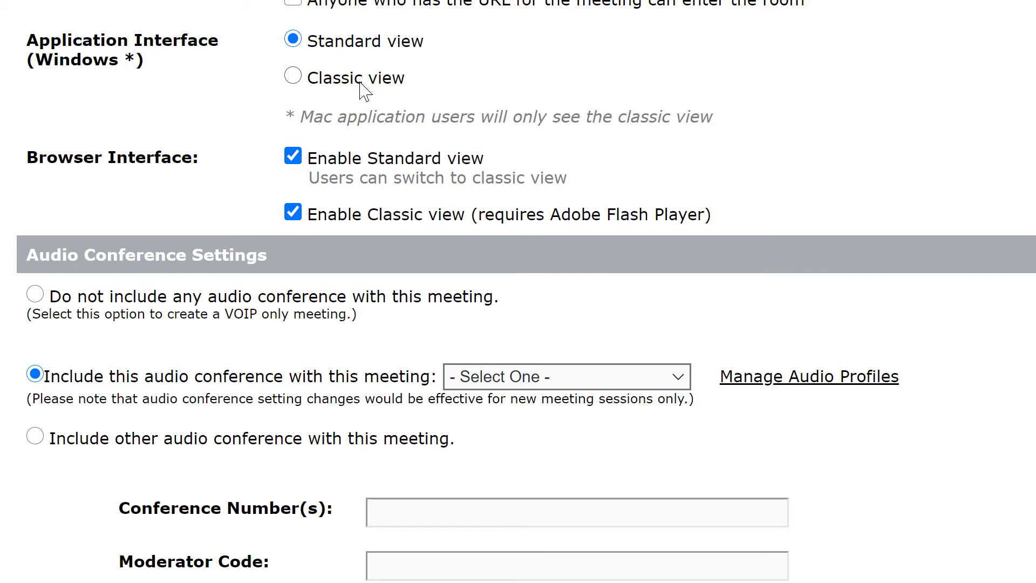
{"action": "left_click", "coordinate": [291, 78]}
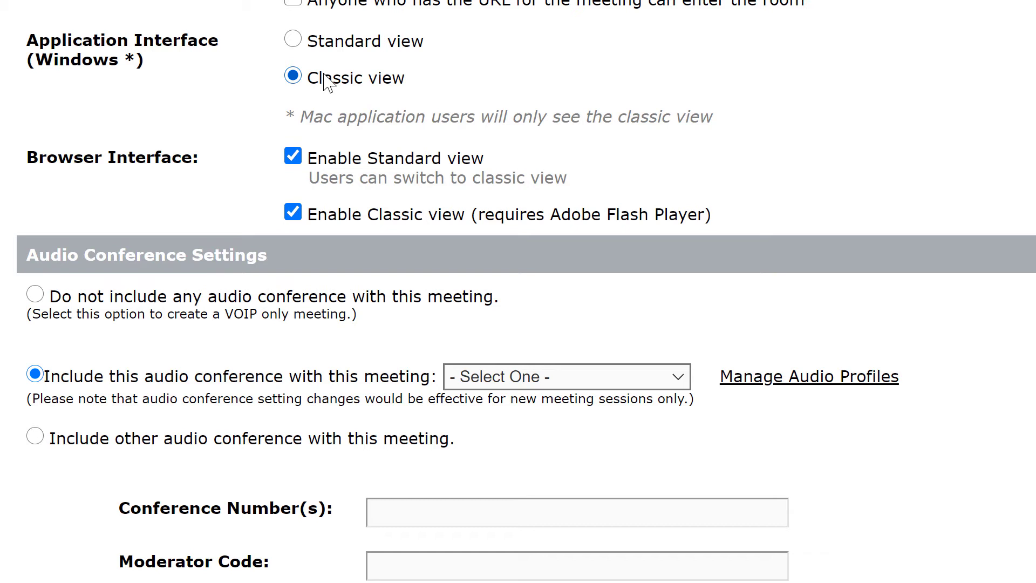
{"action": "key", "text": "Up"}
{"action": "scroll", "coordinate": [382, 164], "scroll_direction": "down", "scroll_amount": 1}
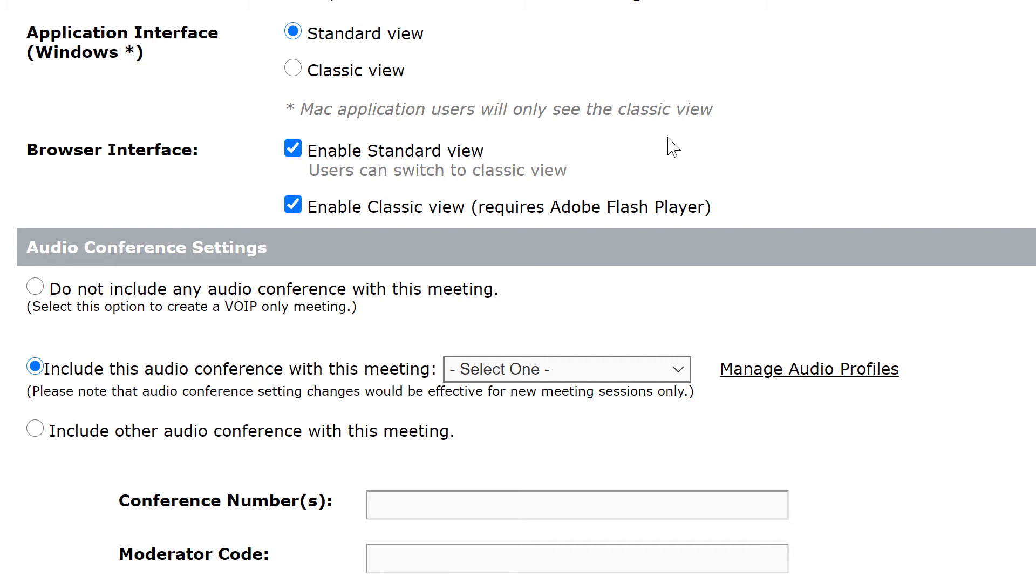
{"action": "left_click", "coordinate": [447, 163]}
{"action": "left_click", "coordinate": [404, 206]}
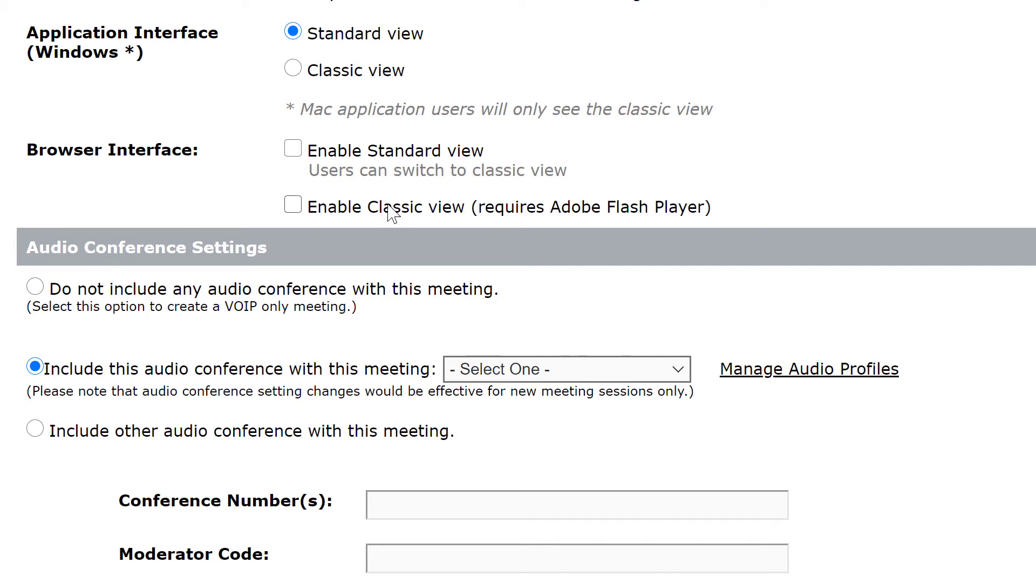
{"action": "left_click", "coordinate": [293, 147]}
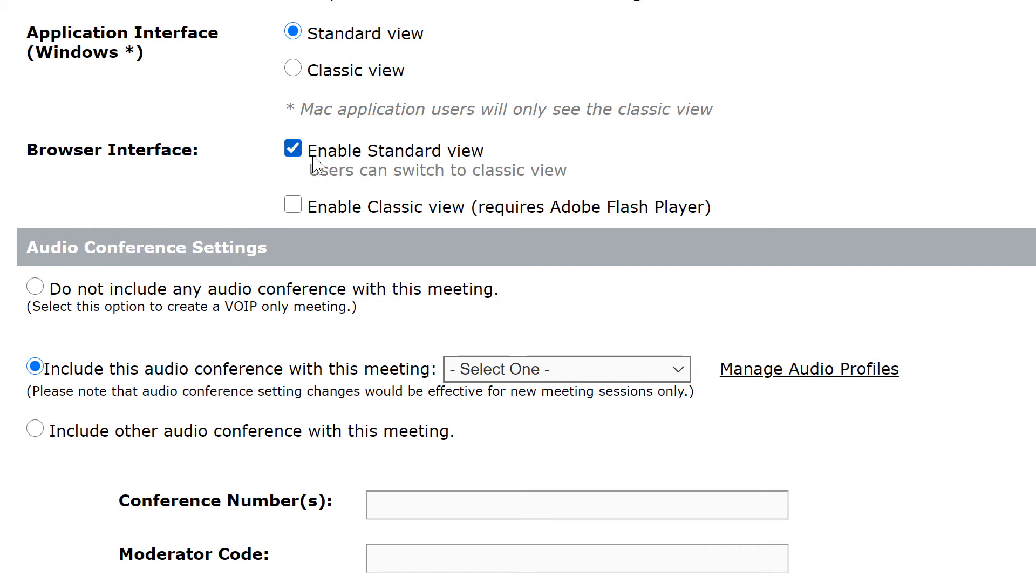
{"action": "left_click", "coordinate": [291, 204]}
{"action": "left_click_drag", "start_coordinate": [328, 151], "coordinate": [433, 157]}
{"action": "left_click", "coordinate": [491, 160]}
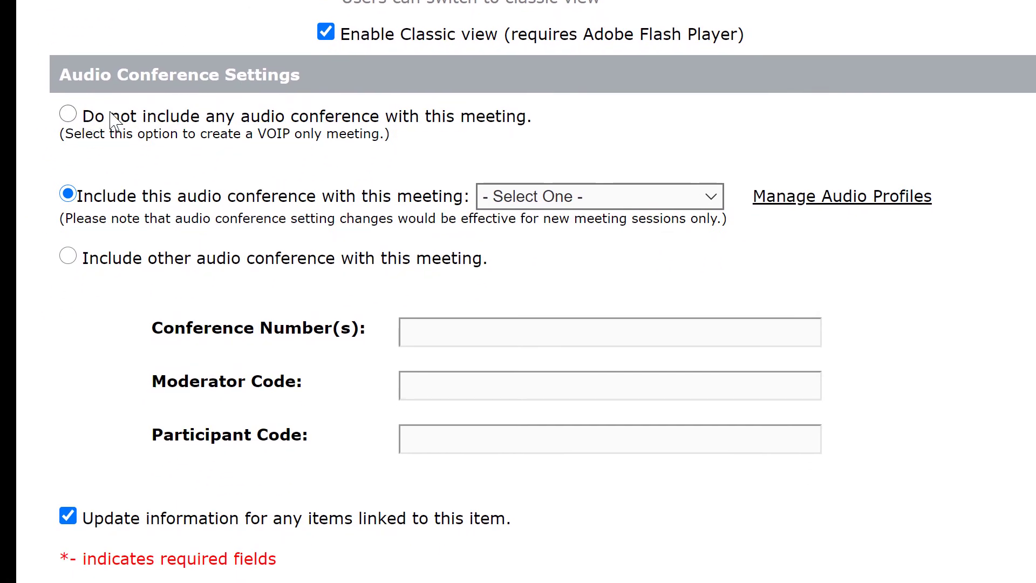
- Set the audio option to 'Do not include any audio conference', making the meeting VoIP-only
{"action": "left_click", "coordinate": [68, 116]}
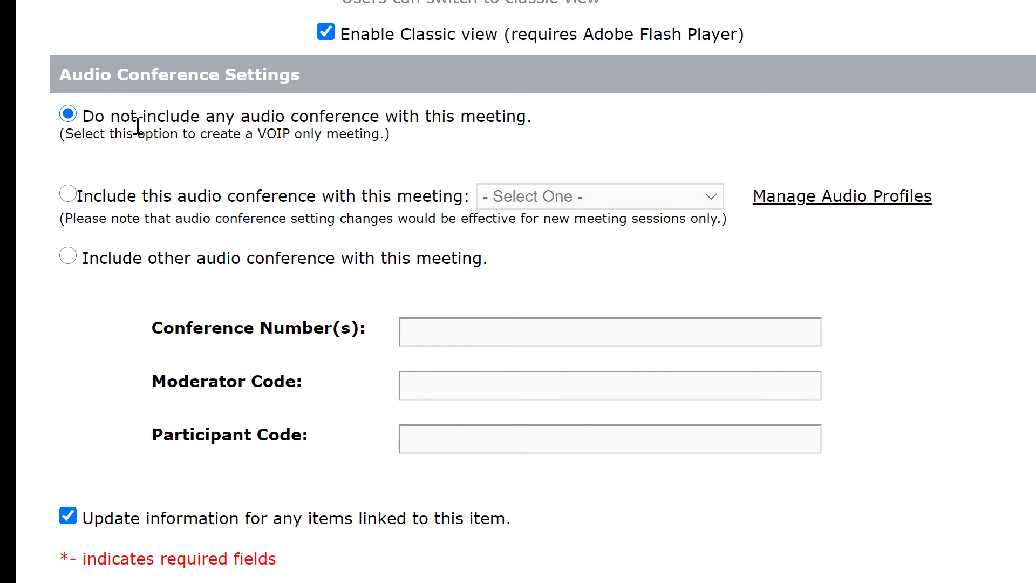
{"action": "left_click", "coordinate": [72, 197]}
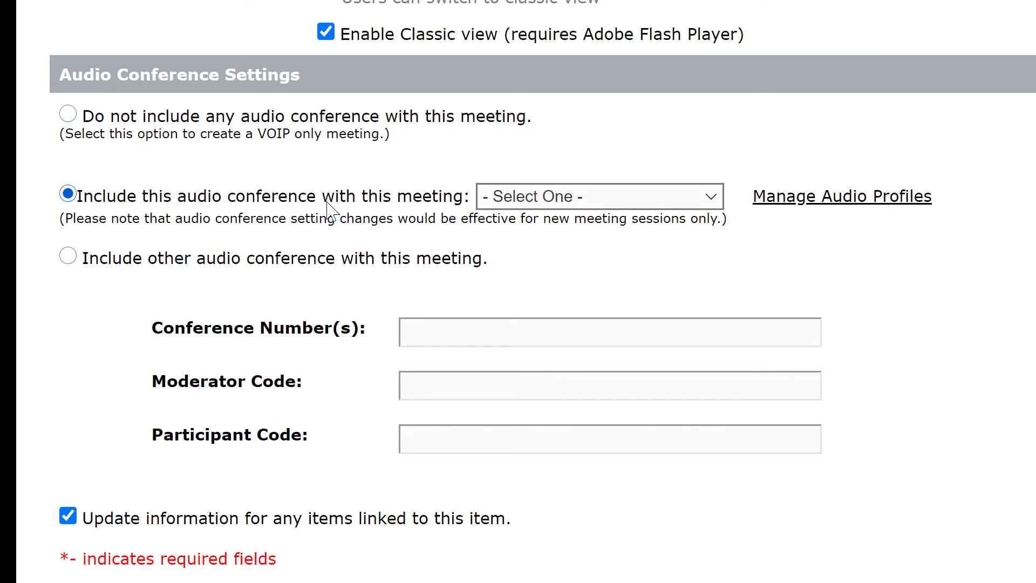
{"action": "left_click", "coordinate": [526, 198]}
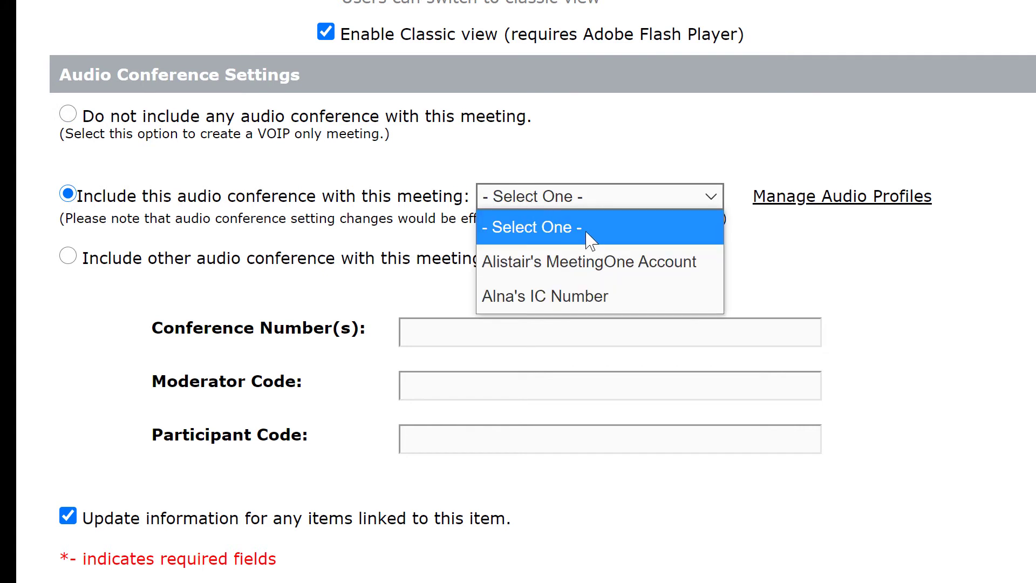
{"action": "left_click", "coordinate": [341, 201]}
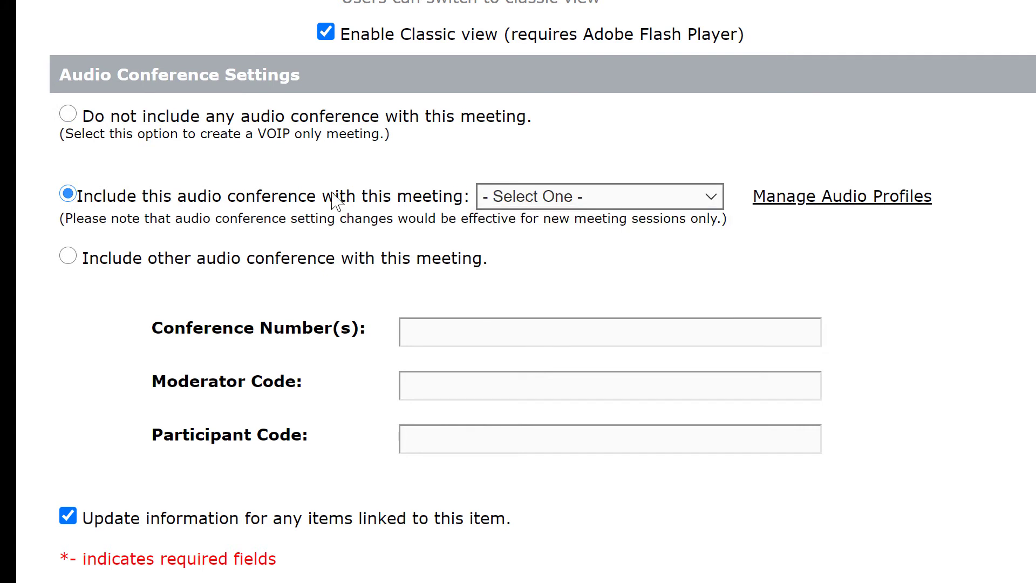
{"action": "left_click", "coordinate": [89, 115]}
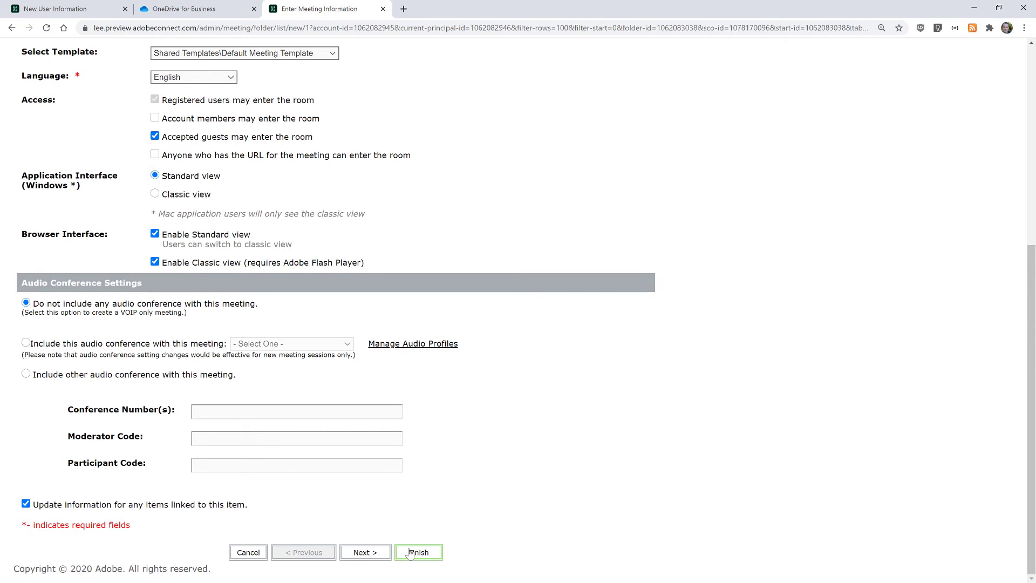
- On Select Participants, search the available users for the second user and add them to the room
{"action": "left_click", "coordinate": [365, 553]}
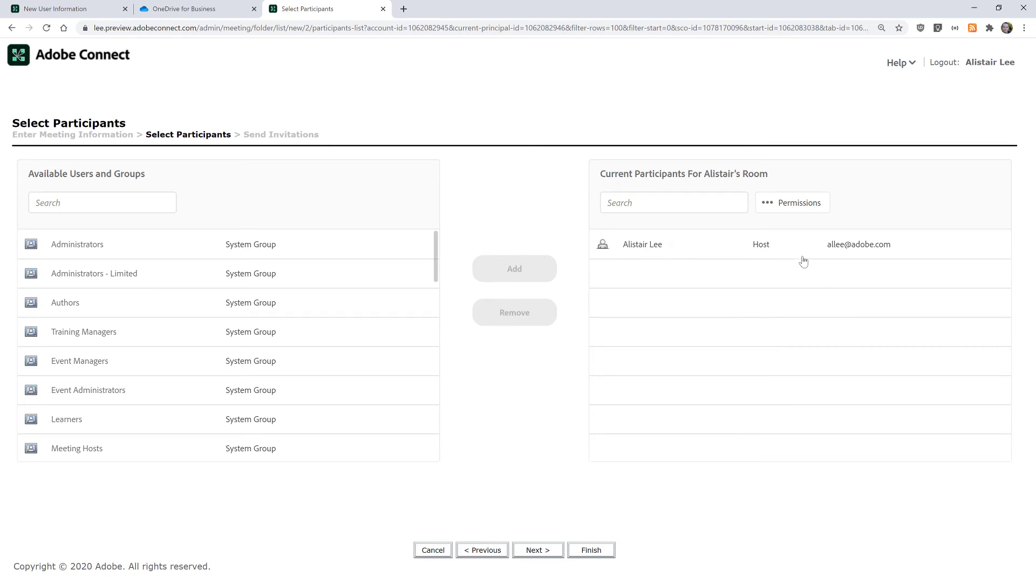
{"action": "left_click", "coordinate": [701, 256]}
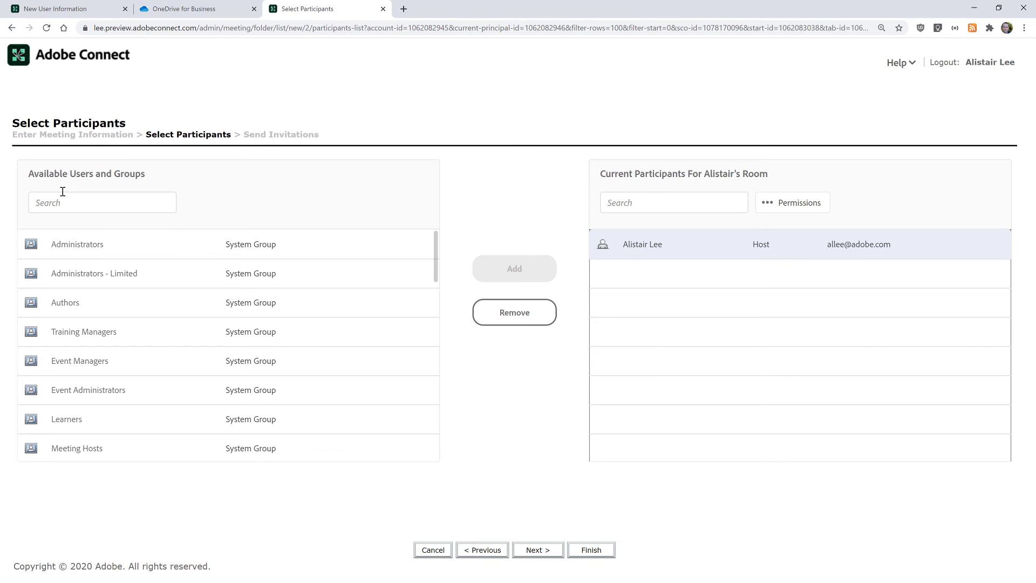
{"action": "left_click", "coordinate": [77, 200]}
{"action": "scroll", "coordinate": [132, 340], "scroll_direction": "down", "scroll_amount": 1}
{"action": "type", "text": "Peter"}
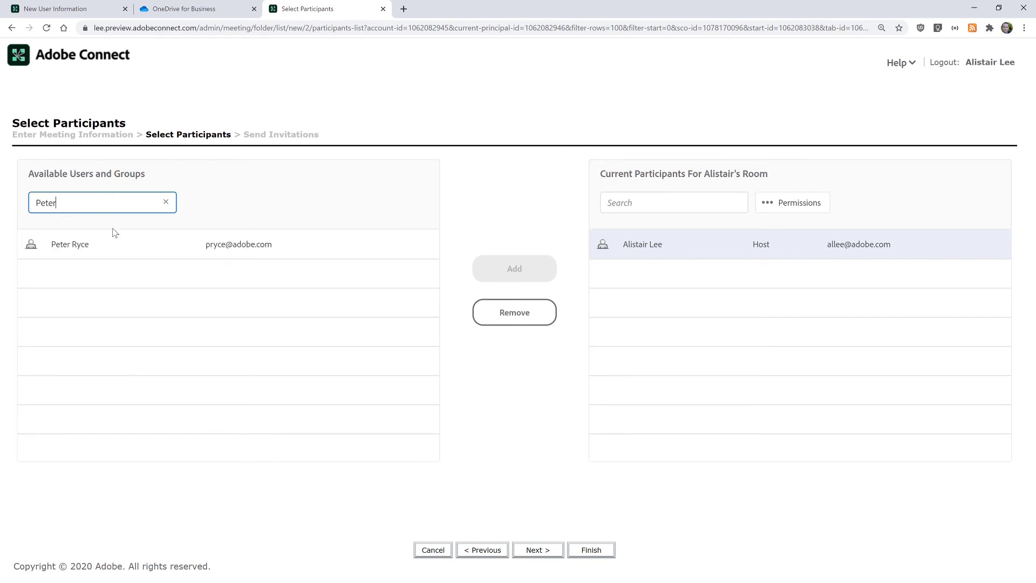
{"action": "left_click", "coordinate": [114, 244]}
{"action": "left_click", "coordinate": [488, 278]}
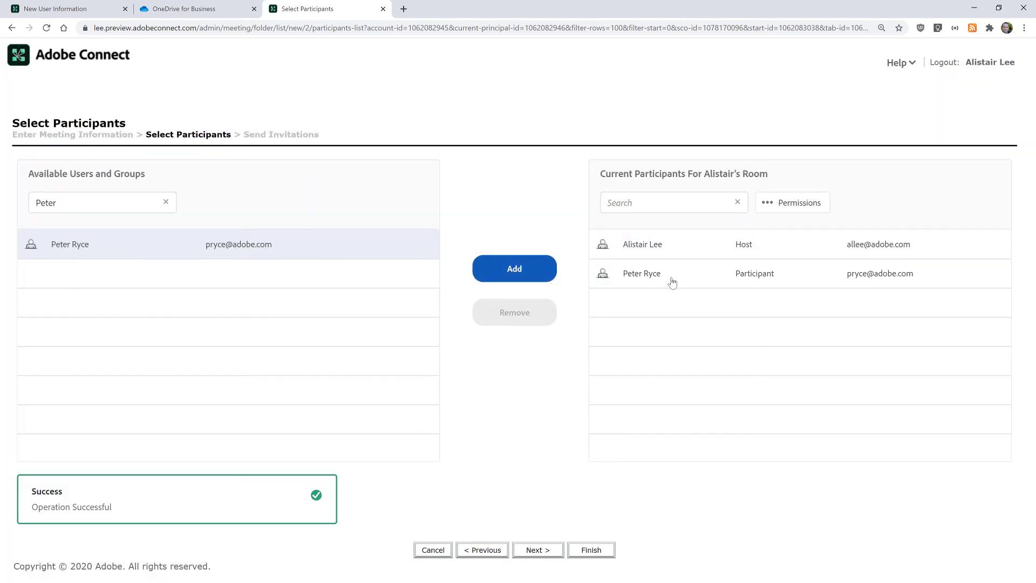
{"action": "left_click", "coordinate": [672, 283]}
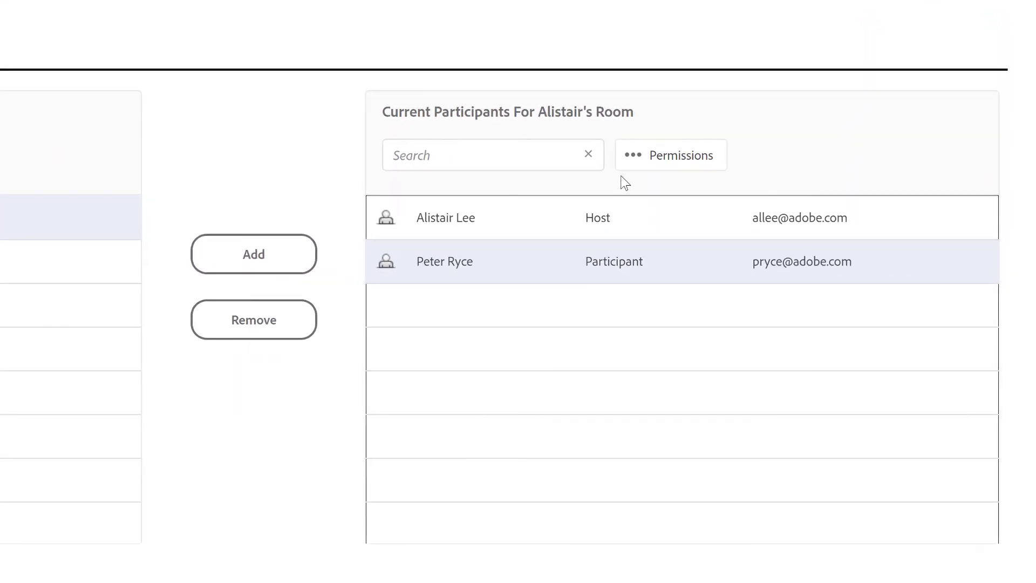
- Change the newly added participant's permission to Host
{"action": "left_click", "coordinate": [647, 166]}
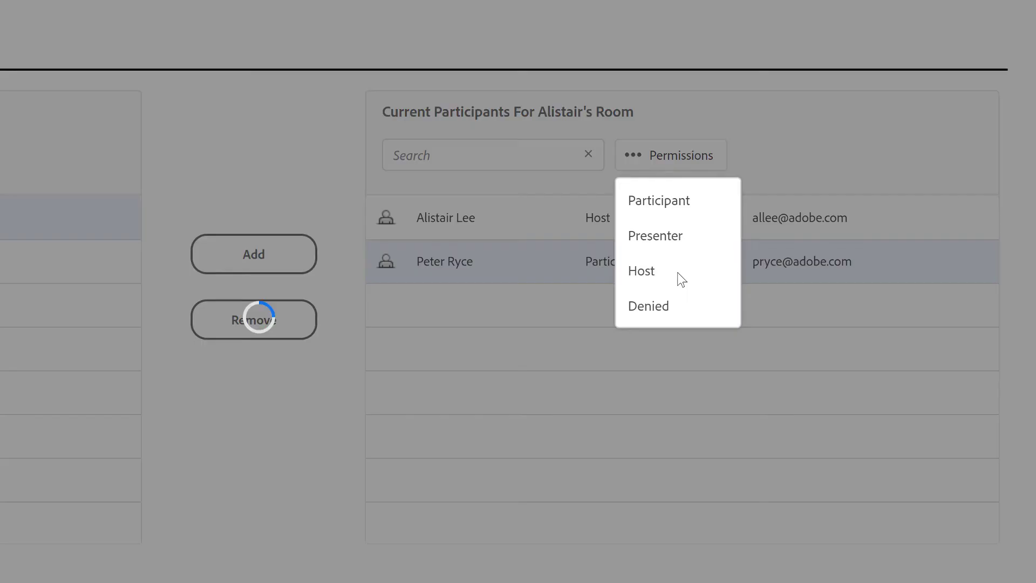
{"action": "left_click", "coordinate": [679, 278]}
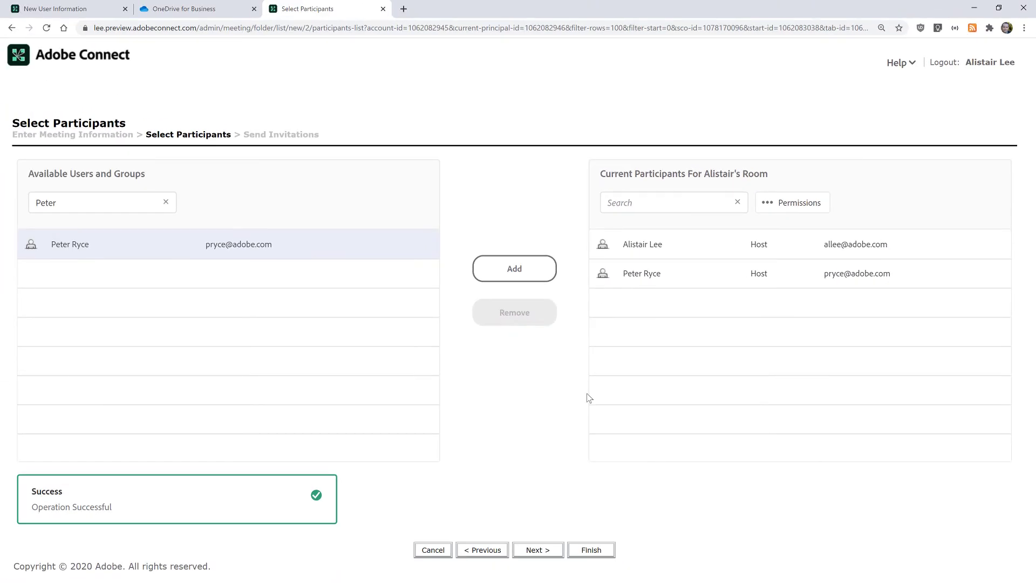
- Advance the wizard to the Send Invitations page
{"action": "left_click", "coordinate": [553, 549]}
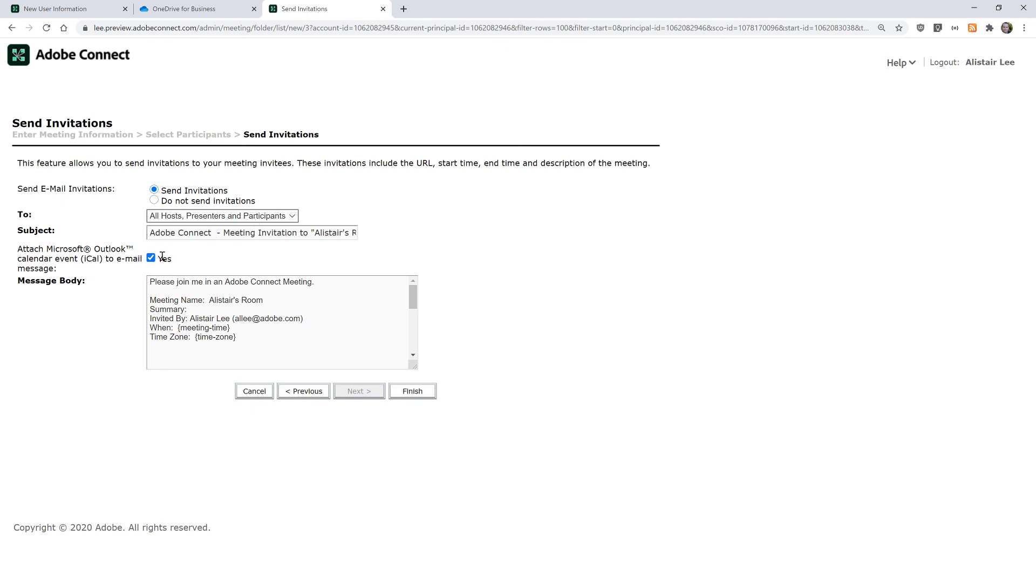
- Choose 'Do not send invitations' and finish creating the meeting room
{"action": "left_click", "coordinate": [154, 200]}
{"action": "left_click", "coordinate": [413, 392]}
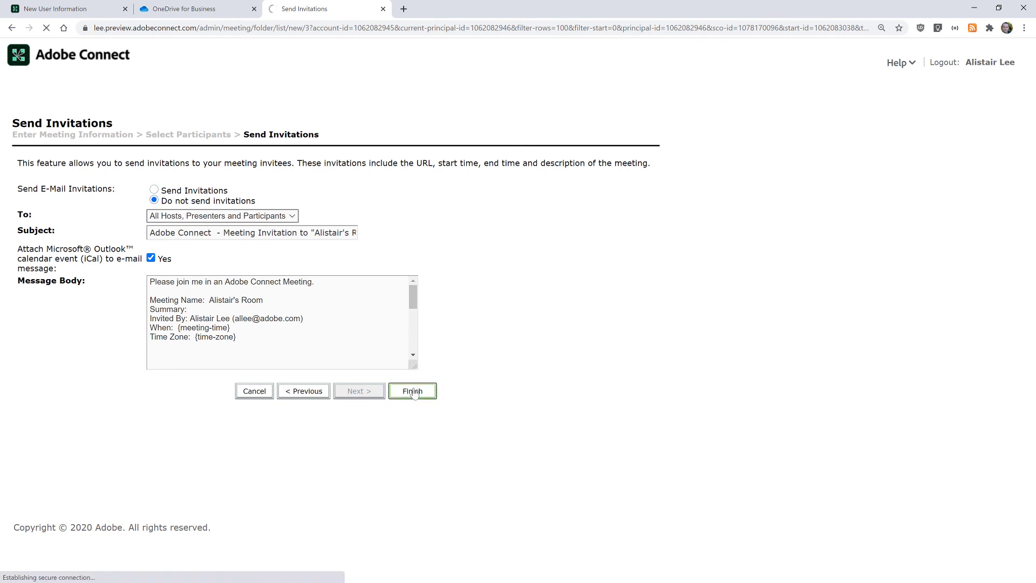